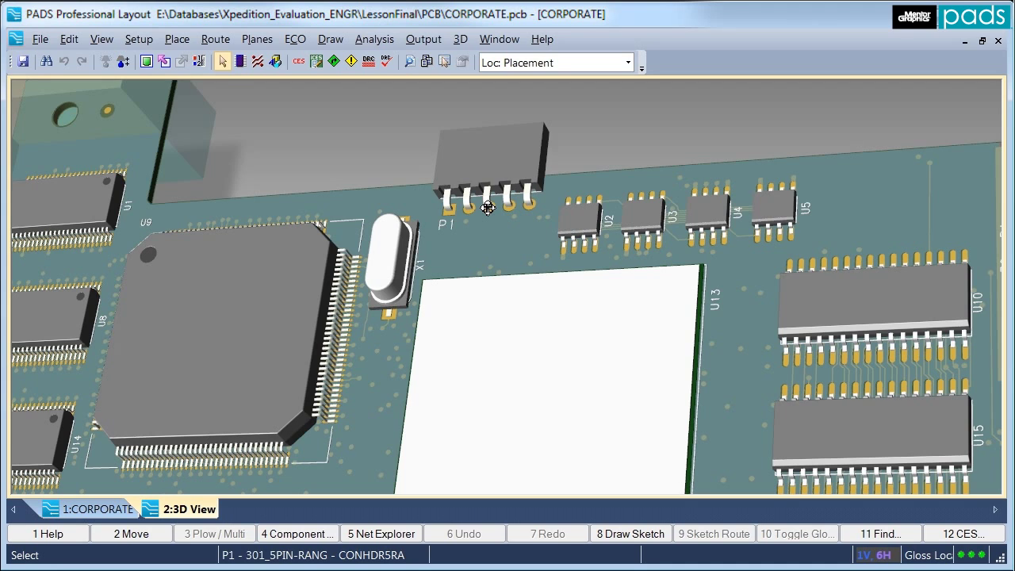
- Zoom out, fit the whole board in view, and orbit to see its top and underside
{"action": "scroll", "coordinate": [488, 208], "scroll_direction": "down", "scroll_amount": 2}
{"action": "scroll", "coordinate": [488, 208], "scroll_direction": "down", "scroll_amount": 1}
{"action": "scroll", "coordinate": [488, 208], "scroll_direction": "down", "scroll_amount": 1}
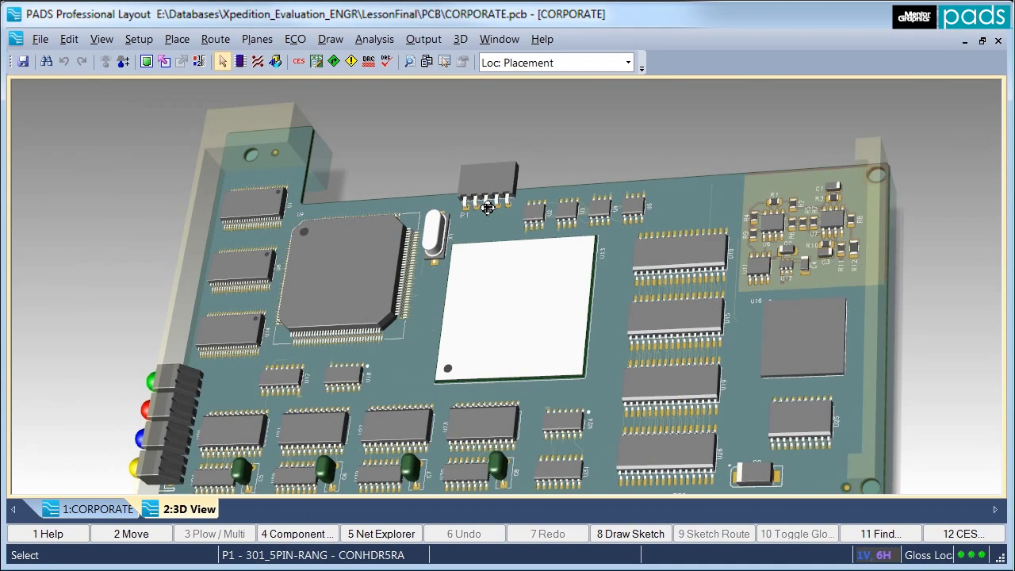
{"action": "left_click", "coordinate": [146, 62]}
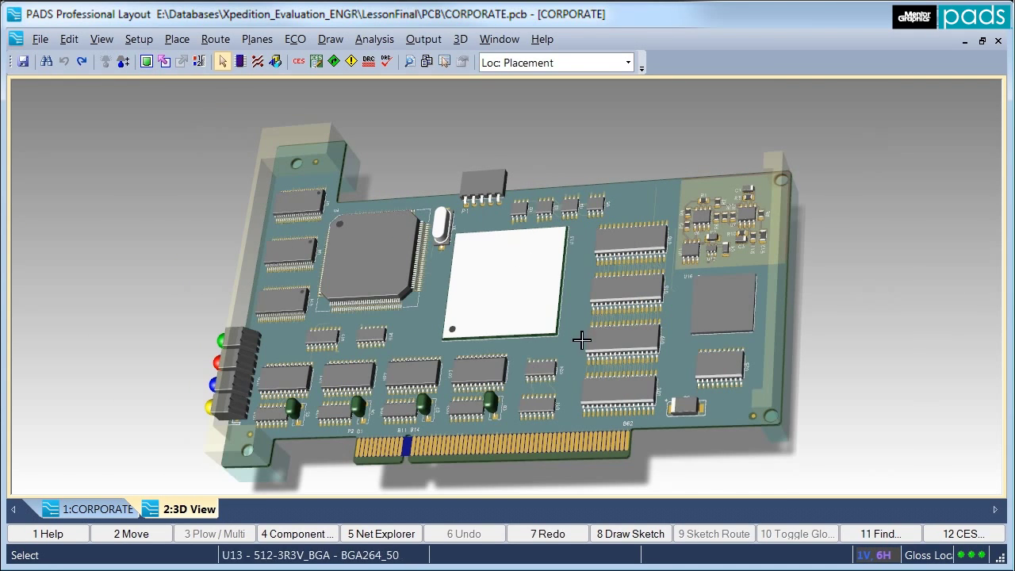
{"action": "mouse_move", "coordinate": [572, 316]}
{"action": "middle_mouse_down"}
{"action": "mouse_move", "coordinate": [577, 542]}
{"action": "mouse_move", "coordinate": [590, 450]}
{"action": "middle_mouse_up"}
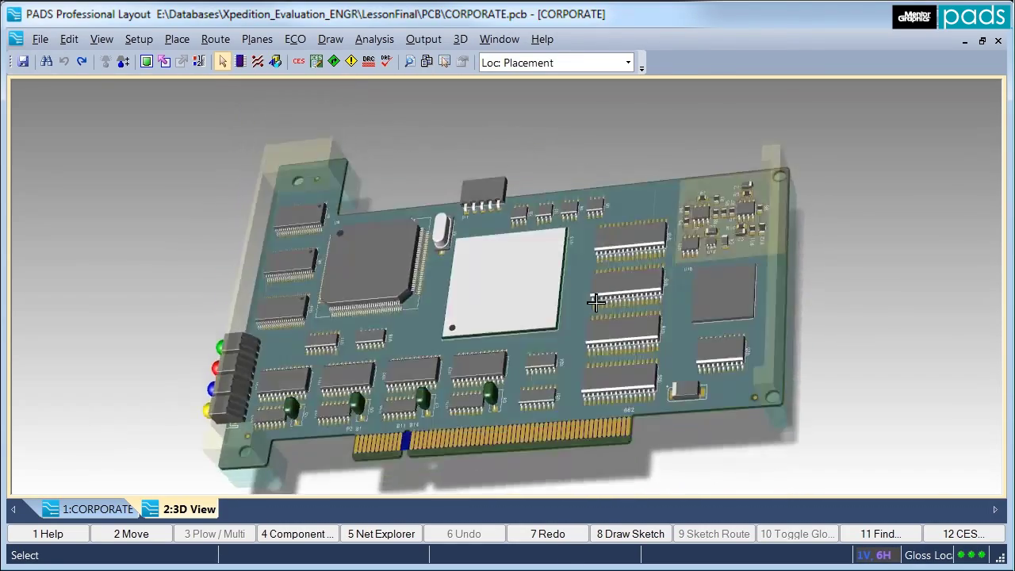
{"action": "middle_click_drag", "start_coordinate": [591, 450], "coordinate": [600, 302]}
{"action": "mouse_move", "coordinate": [656, 341]}
{"action": "middle_mouse_down"}
{"action": "mouse_move", "coordinate": [531, 333]}
{"action": "mouse_move", "coordinate": [684, 334]}
{"action": "middle_mouse_up"}
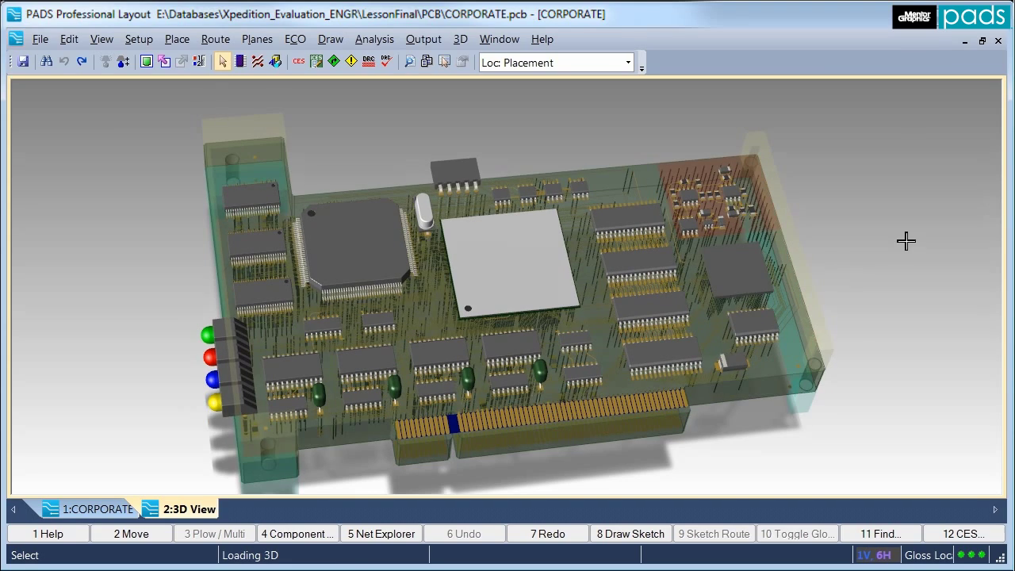
- Orbit the board edge-on and zoom in close among the via barrels
{"action": "middle_click_drag", "start_coordinate": [460, 323], "coordinate": [426, 222]}
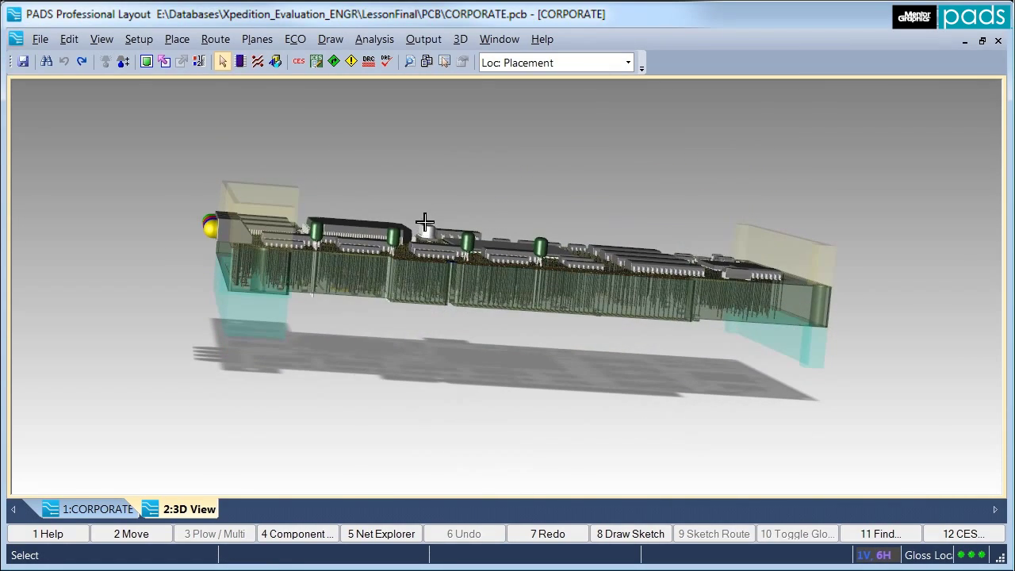
{"action": "scroll", "coordinate": [441, 290], "scroll_direction": "up", "scroll_amount": 3}
{"action": "scroll", "coordinate": [436, 280], "scroll_direction": "up", "scroll_amount": 2}
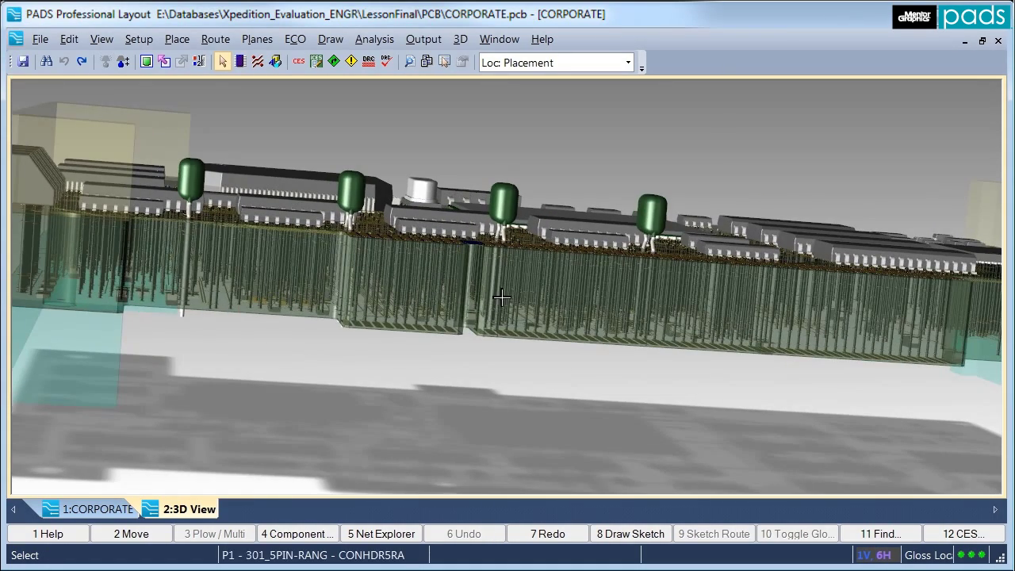
{"action": "mouse_move", "coordinate": [502, 297]}
{"action": "middle_mouse_down"}
{"action": "mouse_move", "coordinate": [389, 302]}
{"action": "mouse_move", "coordinate": [379, 255]}
{"action": "middle_mouse_up"}
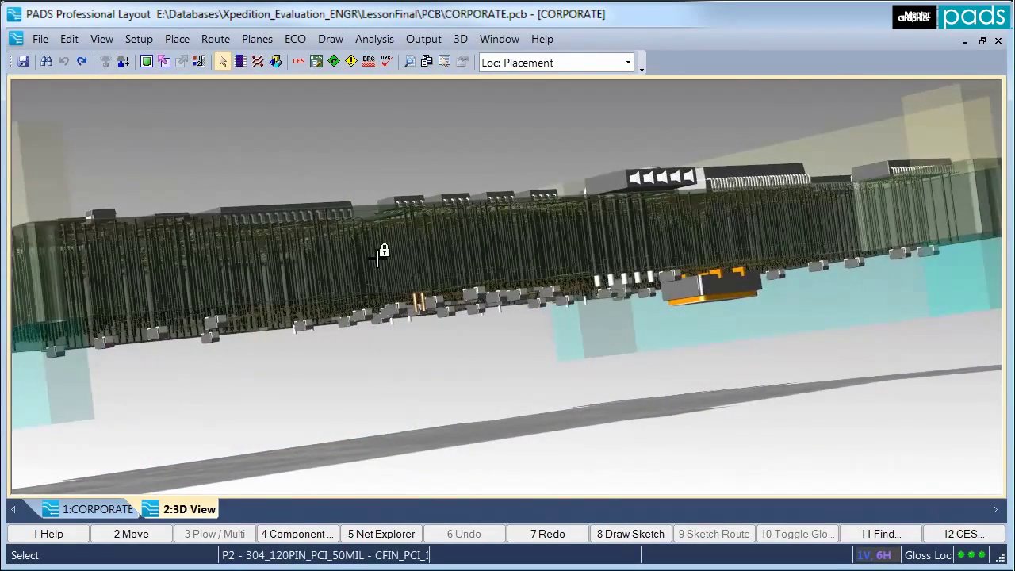
{"action": "scroll", "coordinate": [379, 255], "scroll_direction": "up", "scroll_amount": 1}
{"action": "scroll", "coordinate": [379, 255], "scroll_direction": "up", "scroll_amount": 1}
{"action": "scroll", "coordinate": [379, 256], "scroll_direction": "up", "scroll_amount": 2}
{"action": "scroll", "coordinate": [424, 365], "scroll_direction": "up", "scroll_amount": 1}
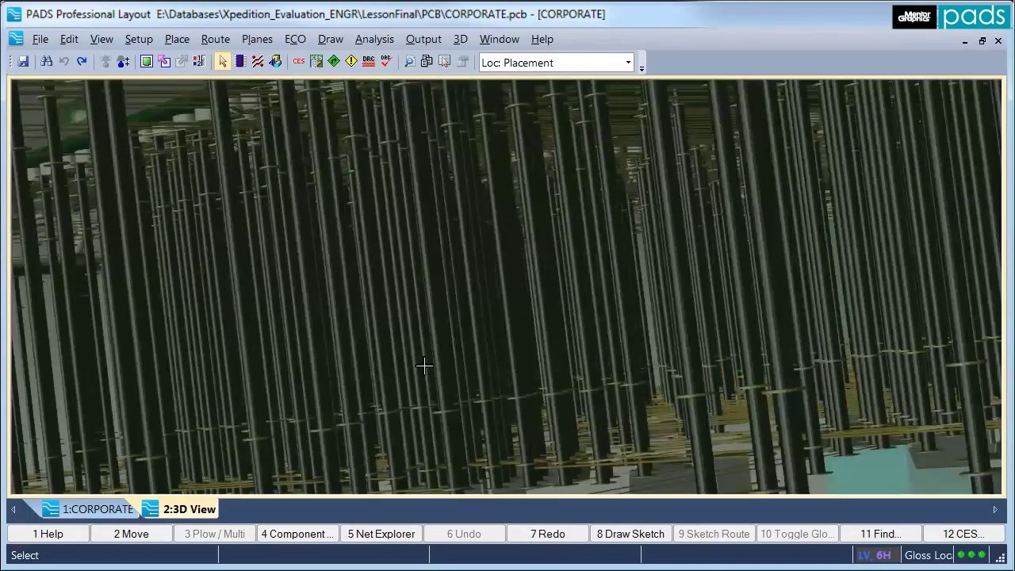
{"action": "scroll", "coordinate": [425, 365], "scroll_direction": "up", "scroll_amount": 1}
{"action": "scroll", "coordinate": [452, 389], "scroll_direction": "up", "scroll_amount": 1}
{"action": "scroll", "coordinate": [466, 410], "scroll_direction": "up", "scroll_amount": 1}
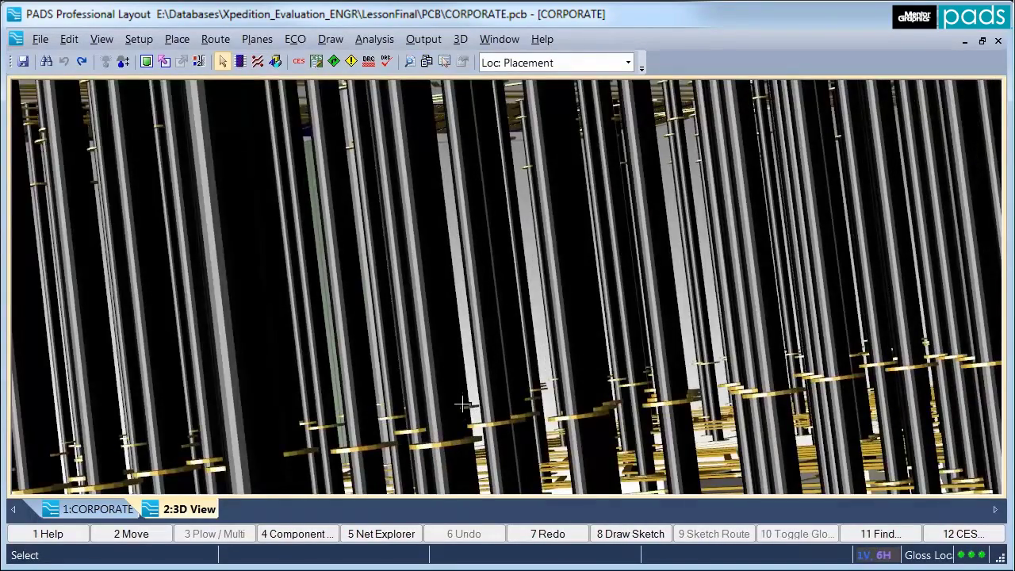
- Swing to look down on the board, zoom out, and fit the whole board in view
{"action": "mouse_move", "coordinate": [463, 405]}
{"action": "middle_mouse_down"}
{"action": "mouse_move", "coordinate": [453, 415]}
{"action": "mouse_move", "coordinate": [460, 458]}
{"action": "mouse_move", "coordinate": [455, 428]}
{"action": "middle_mouse_up"}
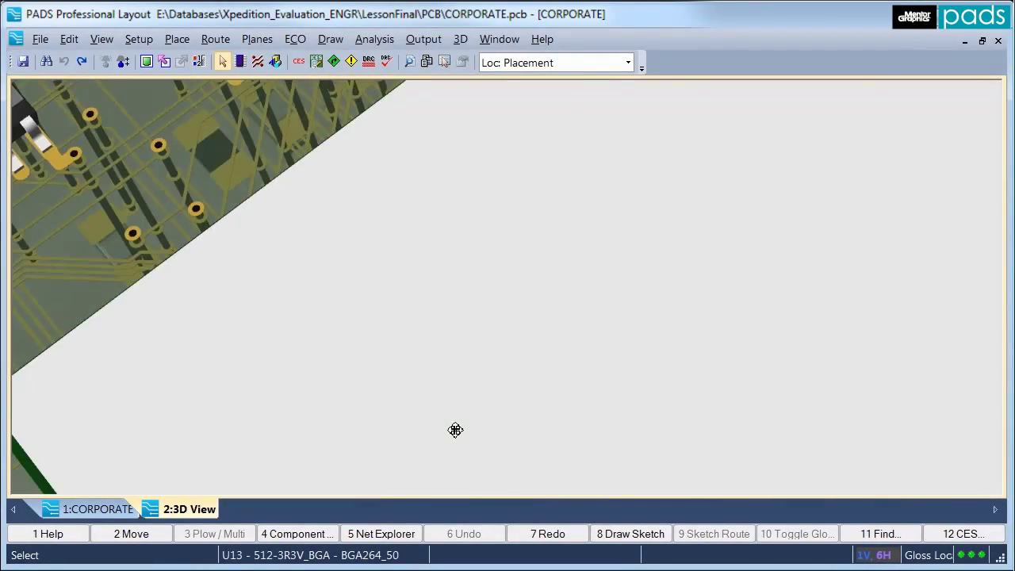
{"action": "scroll", "coordinate": [456, 430], "scroll_direction": "down", "scroll_amount": 2}
{"action": "scroll", "coordinate": [456, 430], "scroll_direction": "down", "scroll_amount": 1}
{"action": "scroll", "coordinate": [455, 430], "scroll_direction": "down", "scroll_amount": 1}
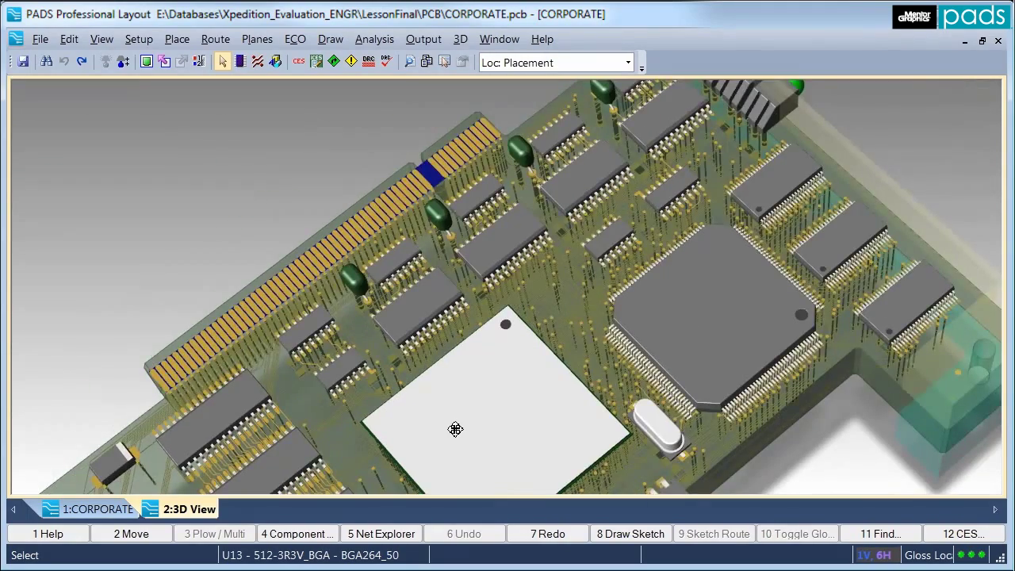
{"action": "scroll", "coordinate": [455, 430], "scroll_direction": "down", "scroll_amount": 1}
{"action": "scroll", "coordinate": [528, 347], "scroll_direction": "down", "scroll_amount": 1}
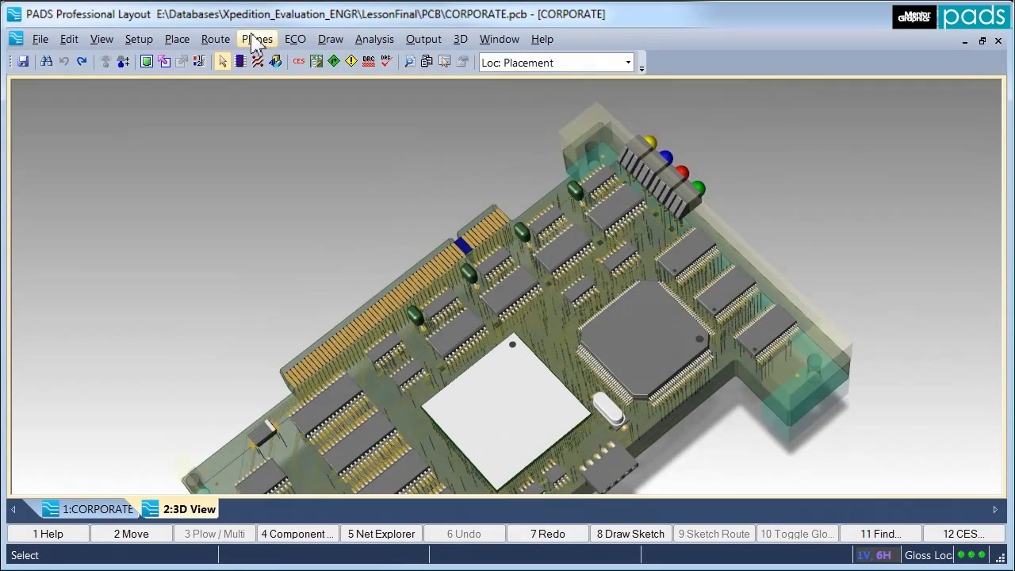
{"action": "left_click", "coordinate": [146, 62]}
- Switch to the 3D Top view of the enclosure, zoom out, and orbit to the board inside
{"action": "left_click", "coordinate": [462, 41]}
{"action": "mouse_move", "coordinate": [484, 269]}
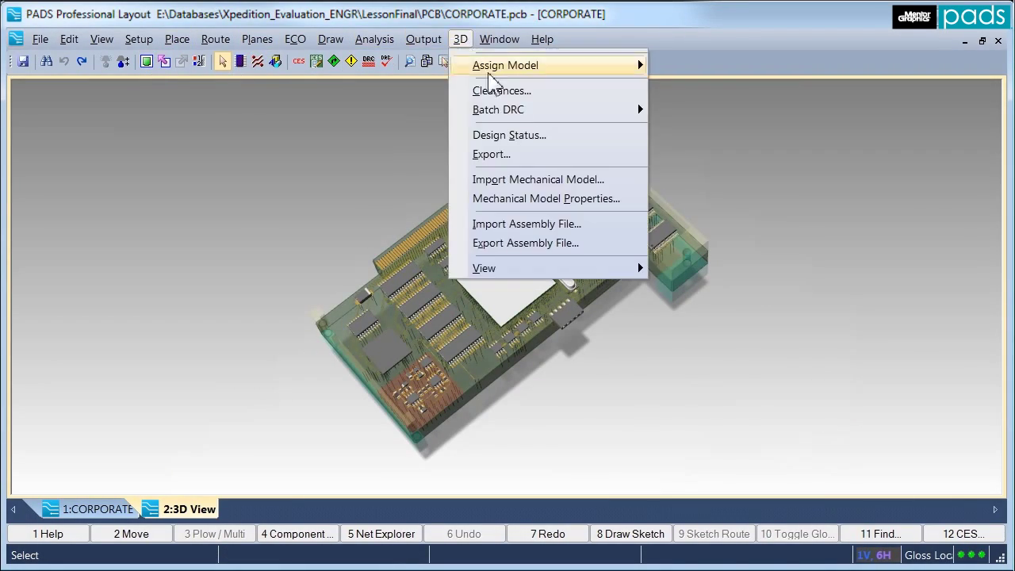
{"action": "left_click", "coordinate": [678, 269]}
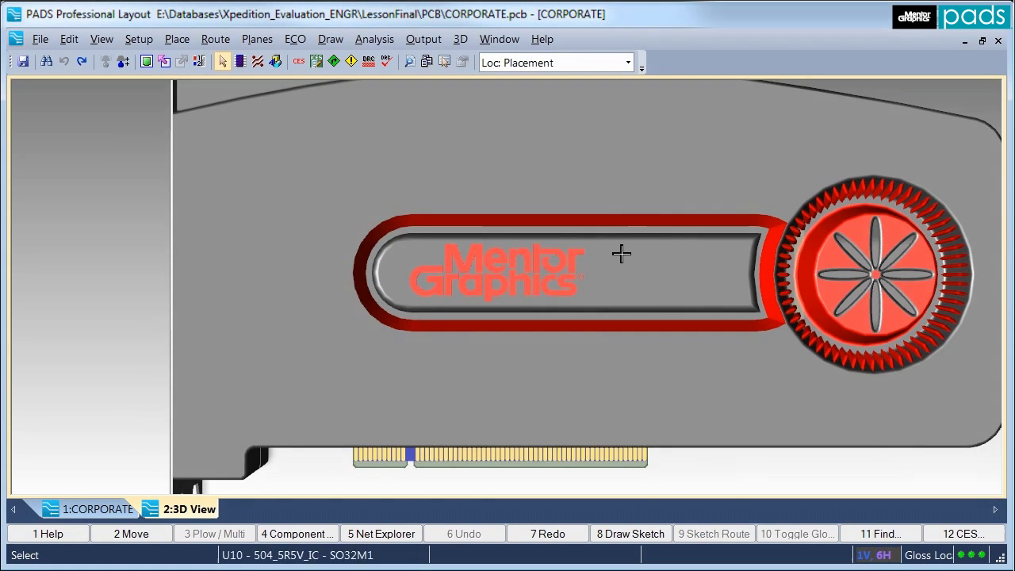
{"action": "scroll", "coordinate": [621, 254], "scroll_direction": "down", "scroll_amount": 1}
{"action": "scroll", "coordinate": [621, 254], "scroll_direction": "down", "scroll_amount": 1}
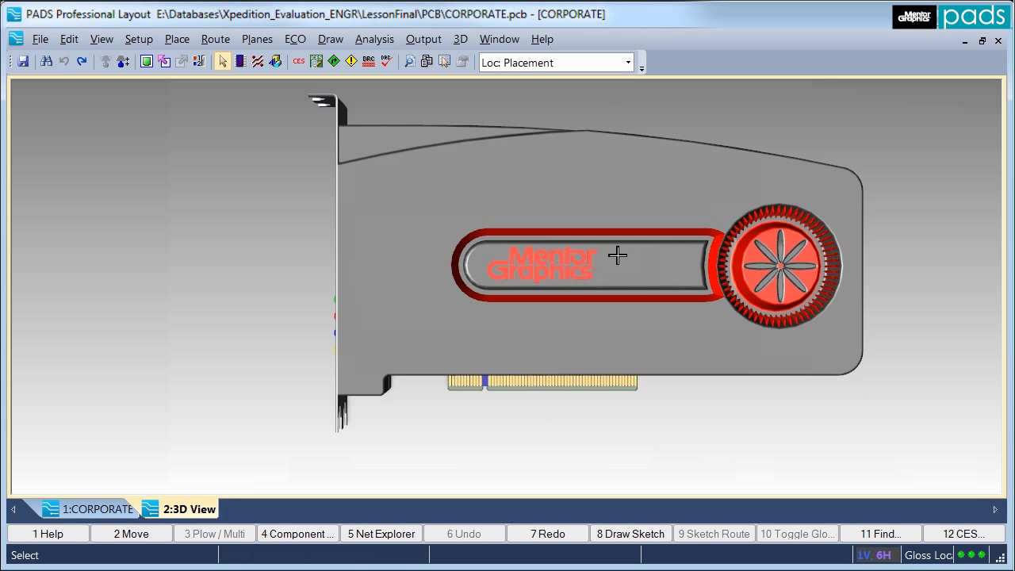
{"action": "mouse_move", "coordinate": [617, 254]}
{"action": "middle_mouse_down"}
{"action": "mouse_move", "coordinate": [768, 247]}
{"action": "mouse_move", "coordinate": [620, 250]}
{"action": "mouse_move", "coordinate": [593, 217]}
{"action": "mouse_move", "coordinate": [594, 112]}
{"action": "mouse_move", "coordinate": [584, 245]}
{"action": "middle_mouse_up"}
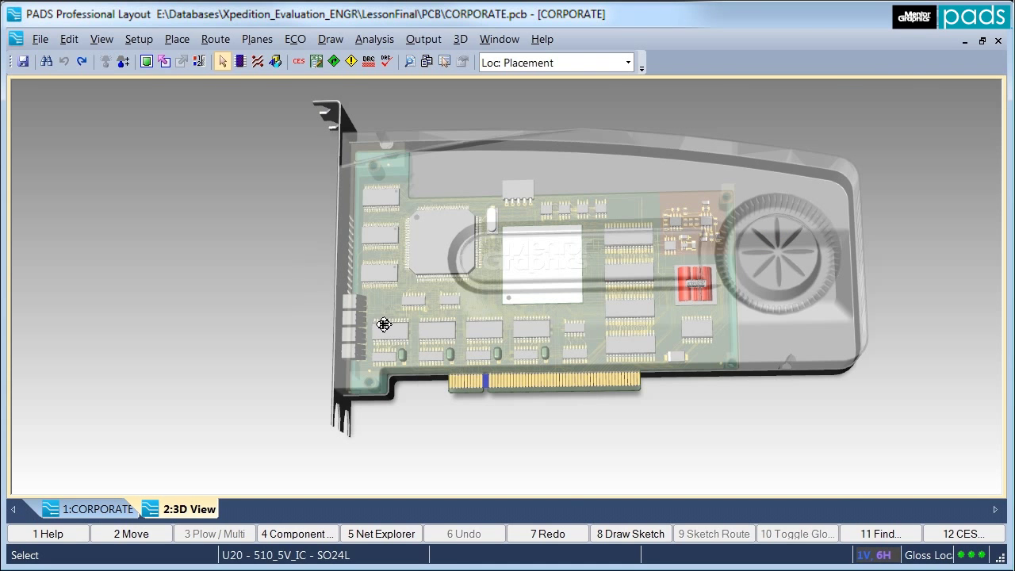
- Zoom in on the four coloured edge LEDs, then fit the whole card and enclosure back in view
{"action": "scroll", "coordinate": [363, 294], "scroll_direction": "up", "scroll_amount": 1}
{"action": "scroll", "coordinate": [362, 295], "scroll_direction": "up", "scroll_amount": 2}
{"action": "scroll", "coordinate": [364, 298], "scroll_direction": "up", "scroll_amount": 1}
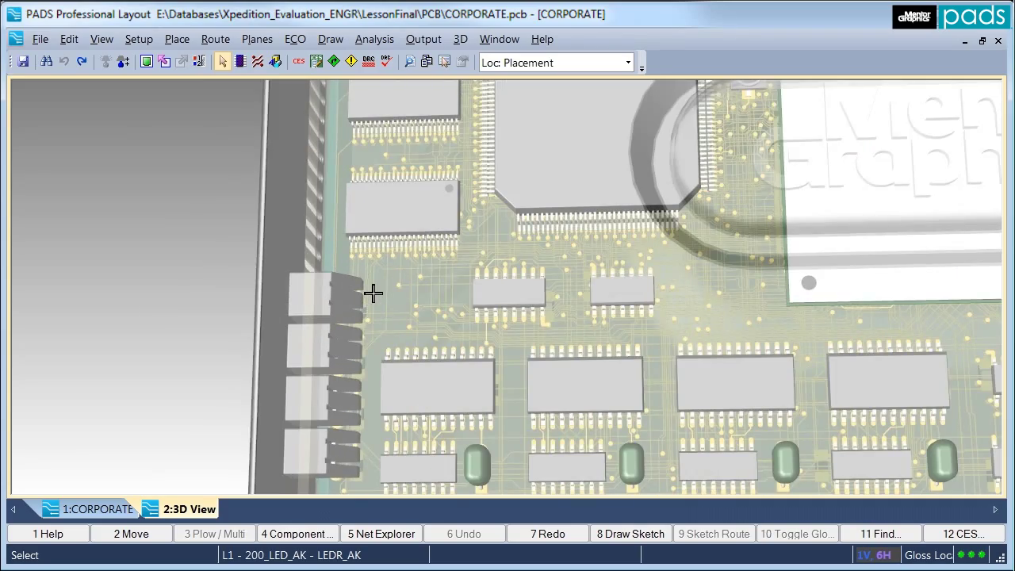
{"action": "mouse_move", "coordinate": [374, 294]}
{"action": "middle_mouse_down"}
{"action": "mouse_move", "coordinate": [411, 294]}
{"action": "mouse_move", "coordinate": [371, 295]}
{"action": "middle_mouse_up"}
{"action": "scroll", "coordinate": [371, 296], "scroll_direction": "down", "scroll_amount": 1}
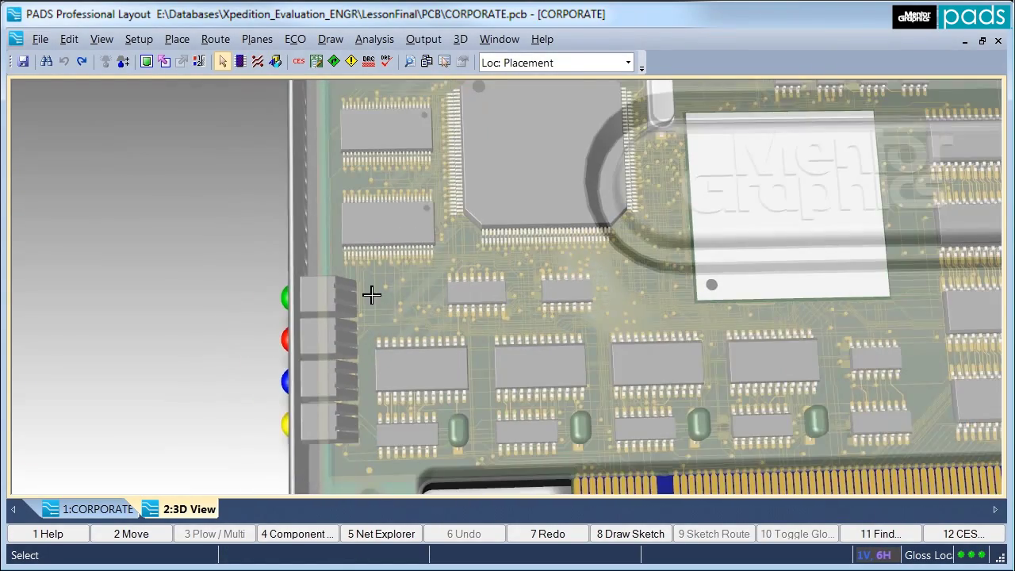
{"action": "scroll", "coordinate": [372, 295], "scroll_direction": "down", "scroll_amount": 1}
{"action": "left_click", "coordinate": [146, 62]}
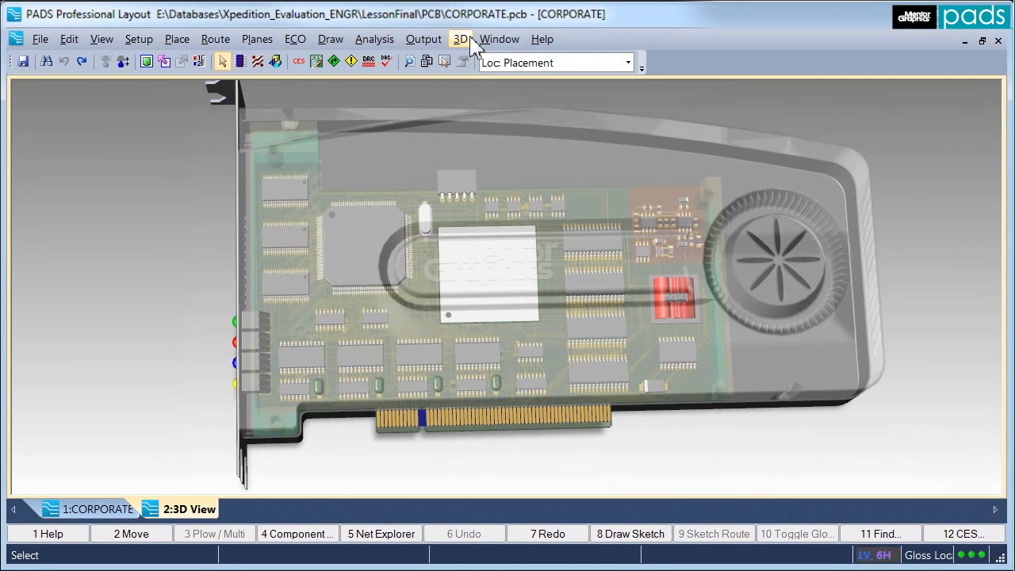
{"action": "left_click", "coordinate": [463, 39]}
{"action": "mouse_move", "coordinate": [547, 268]}
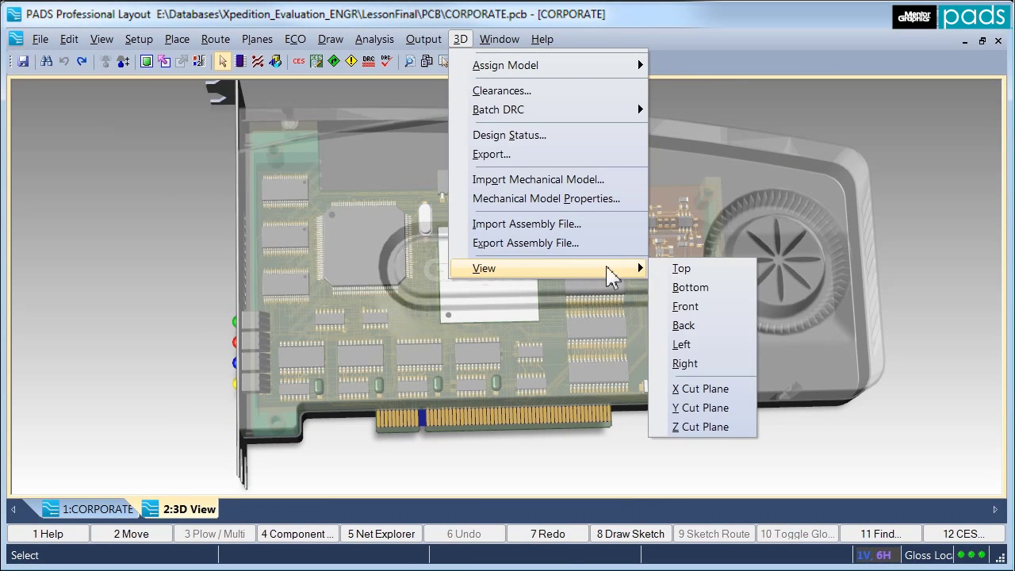
- Slice the card with an X cut plane, slide it across, and zoom into the cross-section
{"action": "left_click", "coordinate": [701, 389]}
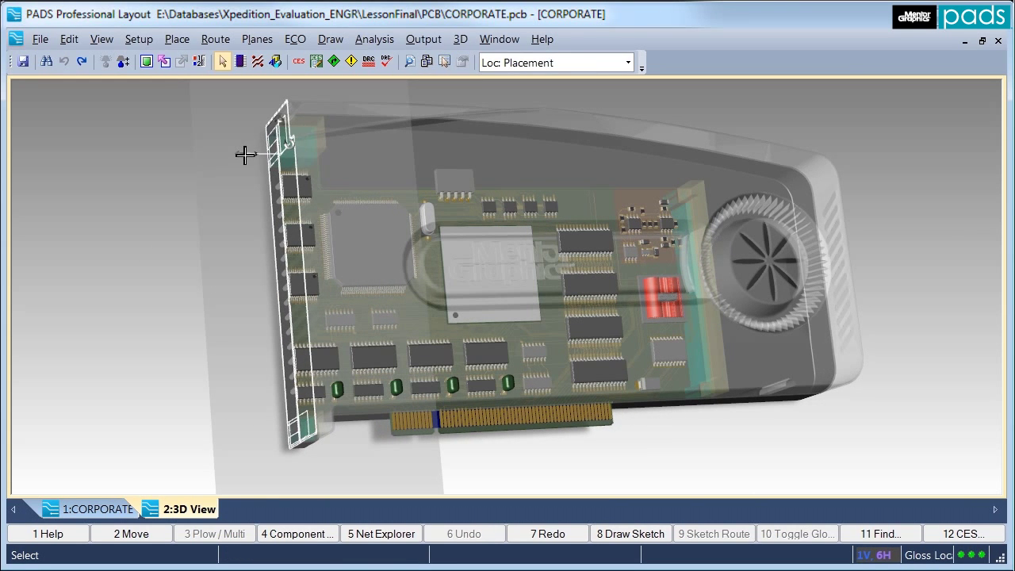
{"action": "left_click_drag", "start_coordinate": [263, 155], "coordinate": [577, 194]}
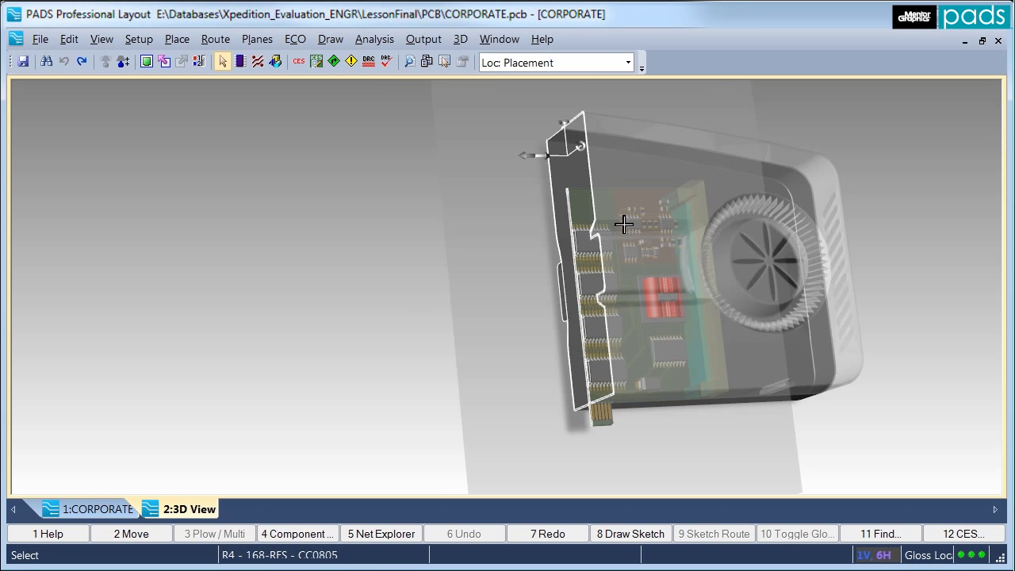
{"action": "mouse_move", "coordinate": [624, 226]}
{"action": "middle_mouse_down"}
{"action": "mouse_move", "coordinate": [665, 222]}
{"action": "mouse_move", "coordinate": [591, 260]}
{"action": "middle_mouse_up"}
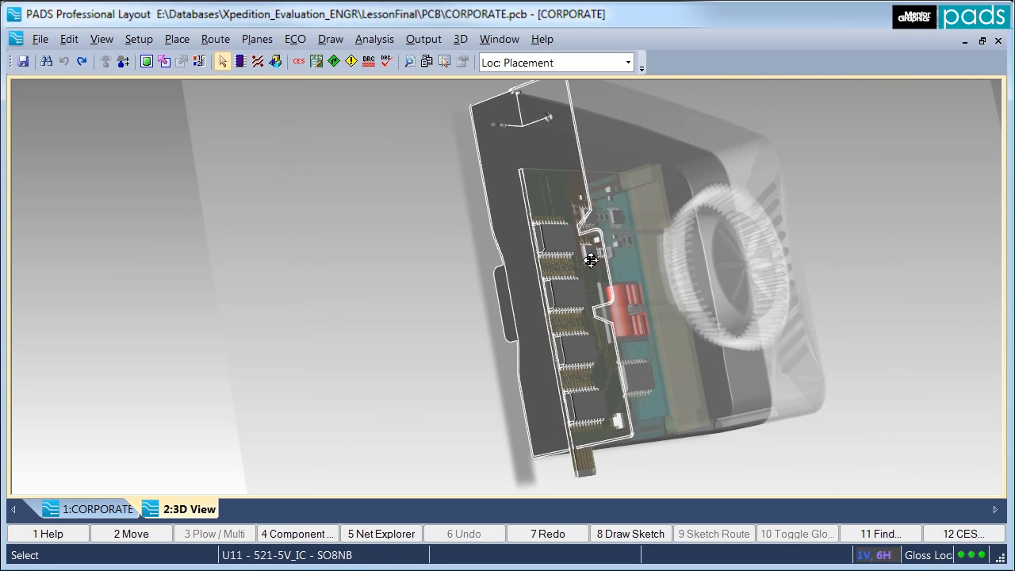
{"action": "scroll", "coordinate": [591, 260], "scroll_direction": "up", "scroll_amount": 2}
{"action": "scroll", "coordinate": [587, 256], "scroll_direction": "up", "scroll_amount": 2}
{"action": "scroll", "coordinate": [566, 267], "scroll_direction": "up", "scroll_amount": 1}
{"action": "scroll", "coordinate": [561, 267], "scroll_direction": "up", "scroll_amount": 2}
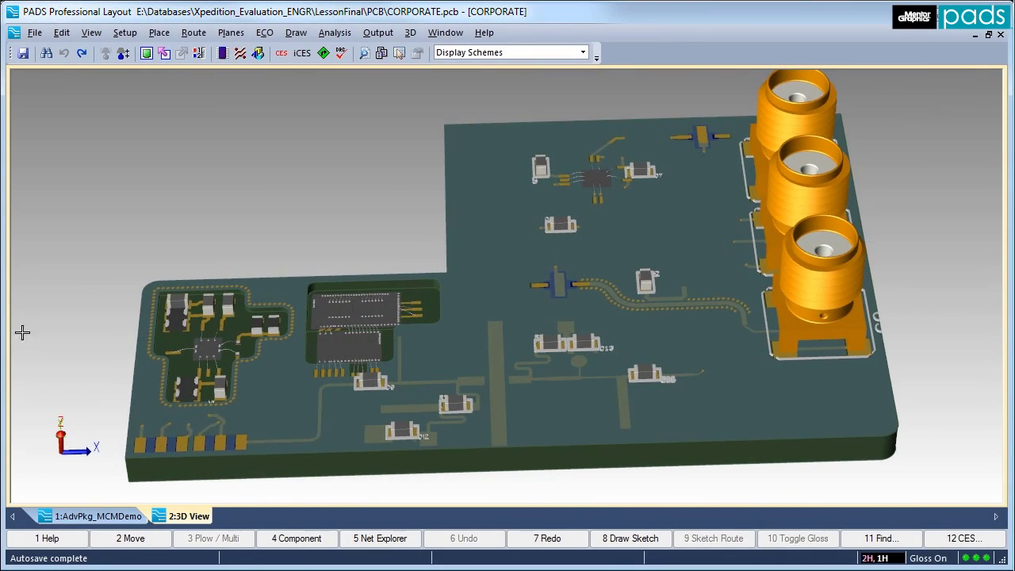
- Zoom in and orbit around the MCM's wire-bonded dies, then turn the BeagleBone enclosure to a new angle
{"action": "scroll", "coordinate": [168, 378], "scroll_direction": "up", "scroll_amount": 1}
{"action": "scroll", "coordinate": [222, 365], "scroll_direction": "up", "scroll_amount": 1}
{"action": "scroll", "coordinate": [284, 346], "scroll_direction": "up", "scroll_amount": 1}
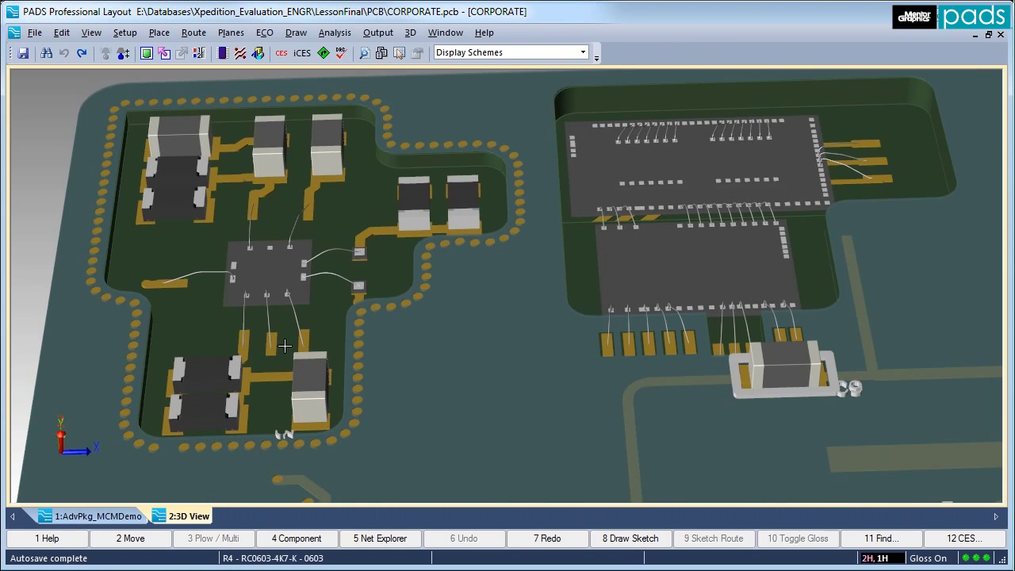
{"action": "mouse_move", "coordinate": [338, 327]}
{"action": "middle_mouse_down"}
{"action": "mouse_move", "coordinate": [365, 325]}
{"action": "mouse_move", "coordinate": [339, 317]}
{"action": "mouse_move", "coordinate": [300, 331]}
{"action": "middle_mouse_up"}
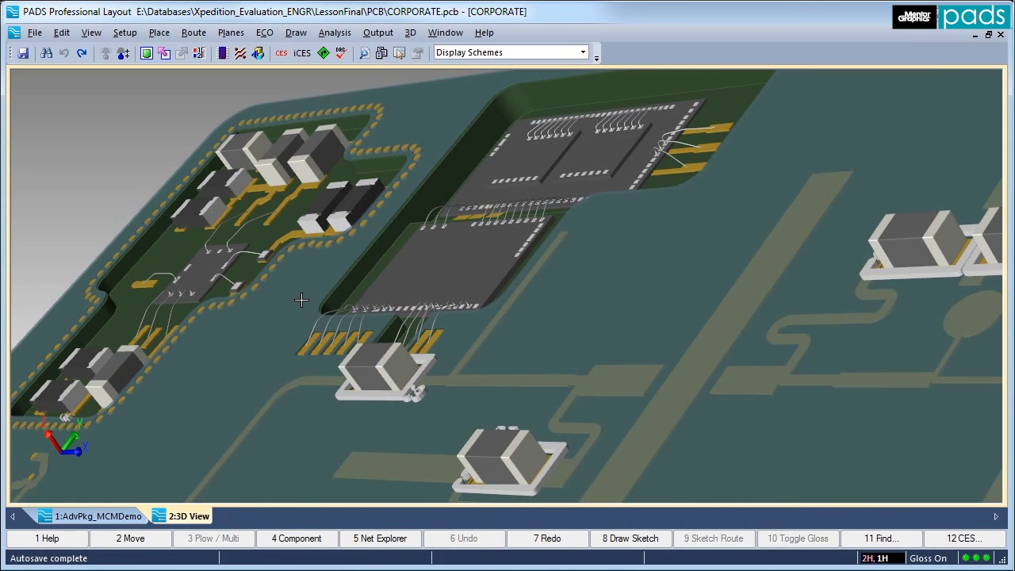
{"action": "scroll", "coordinate": [415, 268], "scroll_direction": "up", "scroll_amount": 5}
{"action": "mouse_move", "coordinate": [414, 267]}
{"action": "middle_mouse_down"}
{"action": "mouse_move", "coordinate": [404, 266]}
{"action": "mouse_move", "coordinate": [402, 333]}
{"action": "middle_mouse_up"}
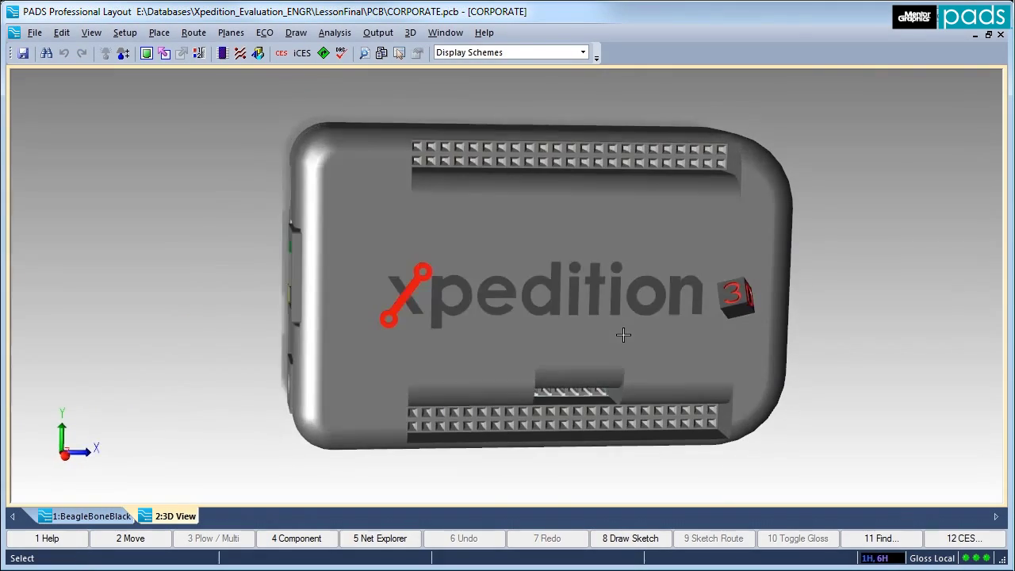
{"action": "mouse_move", "coordinate": [623, 336]}
{"action": "middle_mouse_down"}
{"action": "mouse_move", "coordinate": [674, 333]}
{"action": "mouse_move", "coordinate": [569, 336]}
{"action": "mouse_move", "coordinate": [624, 331]}
{"action": "mouse_move", "coordinate": [576, 320]}
{"action": "mouse_move", "coordinate": [564, 200]}
{"action": "mouse_move", "coordinate": [520, 101]}
{"action": "mouse_move", "coordinate": [513, 57]}
{"action": "mouse_move", "coordinate": [547, 95]}
{"action": "mouse_move", "coordinate": [513, 92]}
{"action": "mouse_move", "coordinate": [524, 345]}
{"action": "middle_mouse_up"}
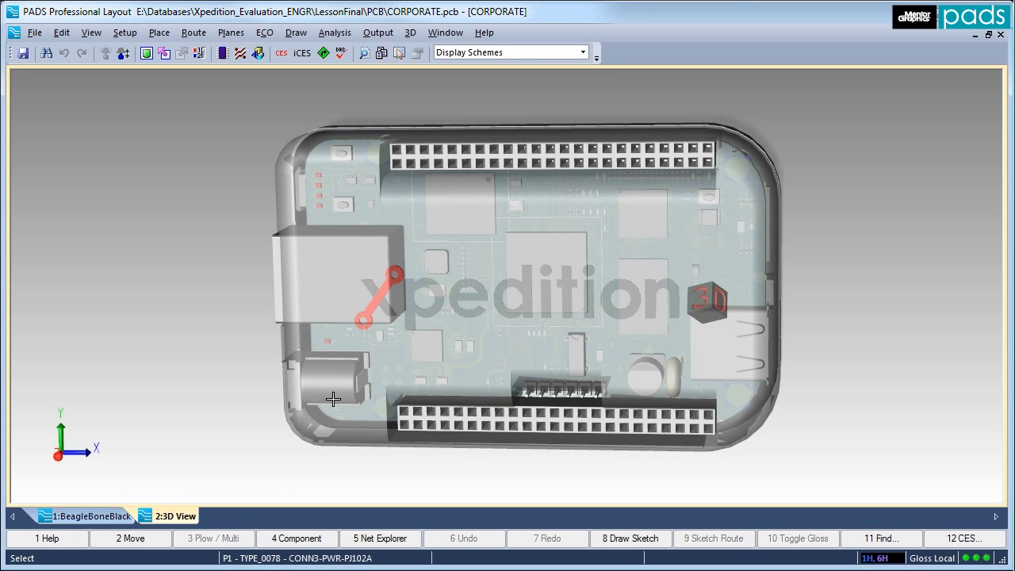
- Zoom onto the RJ45 Ethernet jack and pan along the double-row pin header
{"action": "scroll", "coordinate": [334, 398], "scroll_direction": "up", "scroll_amount": 1}
{"action": "scroll", "coordinate": [334, 399], "scroll_direction": "up", "scroll_amount": 1}
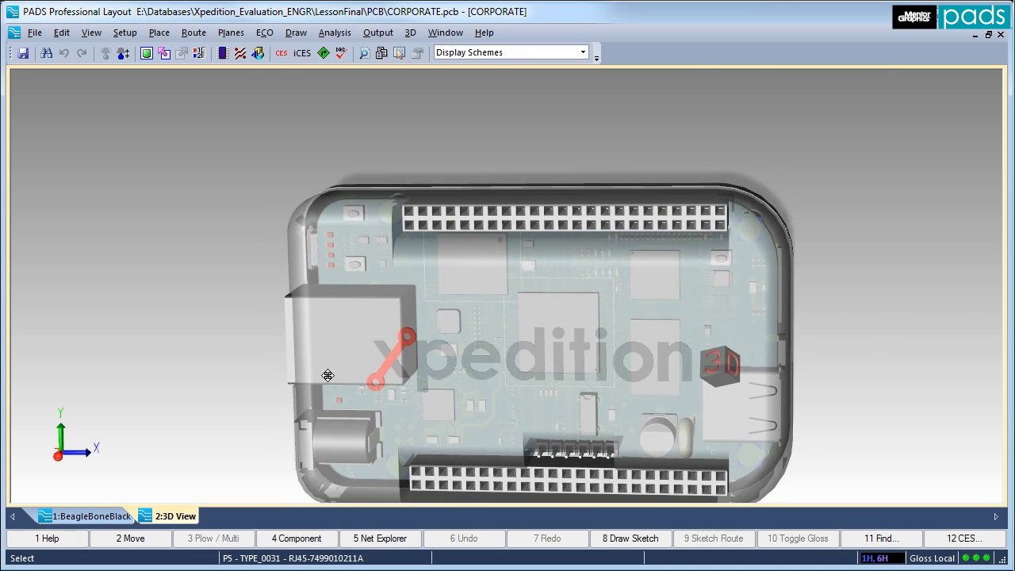
{"action": "scroll", "coordinate": [373, 365], "scroll_direction": "up", "scroll_amount": 3}
{"action": "key", "text": "Down"}
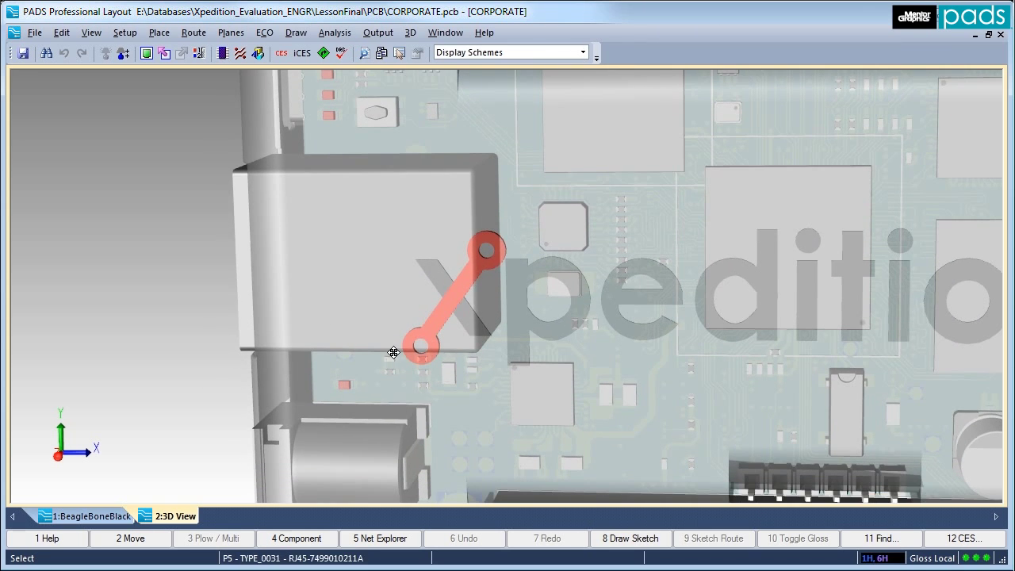
{"action": "mouse_move", "coordinate": [393, 352]}
{"action": "middle_mouse_down"}
{"action": "mouse_move", "coordinate": [434, 352]}
{"action": "mouse_move", "coordinate": [412, 354]}
{"action": "middle_mouse_up"}
{"action": "key", "text": "Down"}
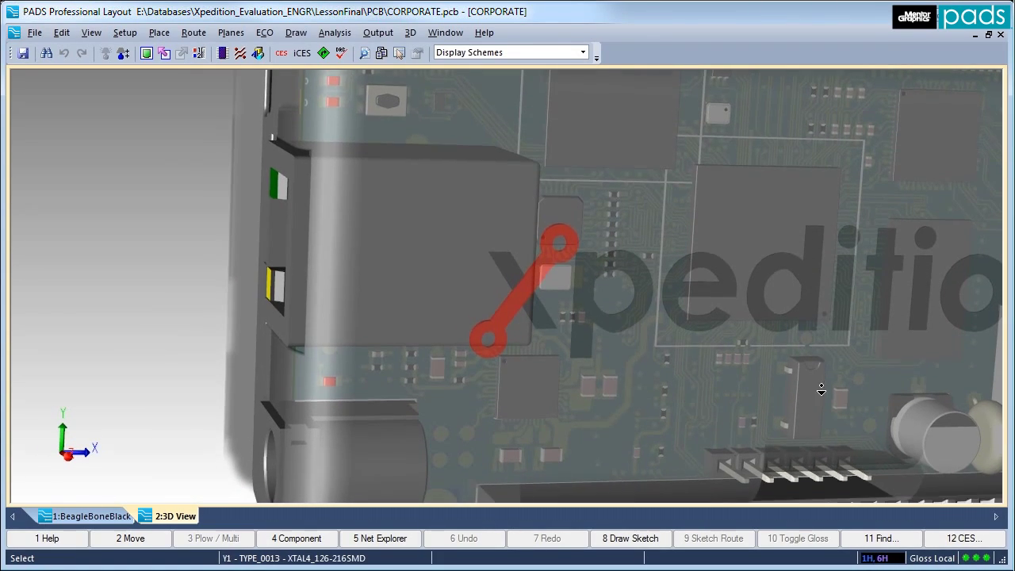
{"action": "key", "text": "Down"}
{"action": "key", "text": "Down"}
{"action": "key", "text": "Down"}
{"action": "key", "text": "Down"}
{"action": "key", "text": "Down"}
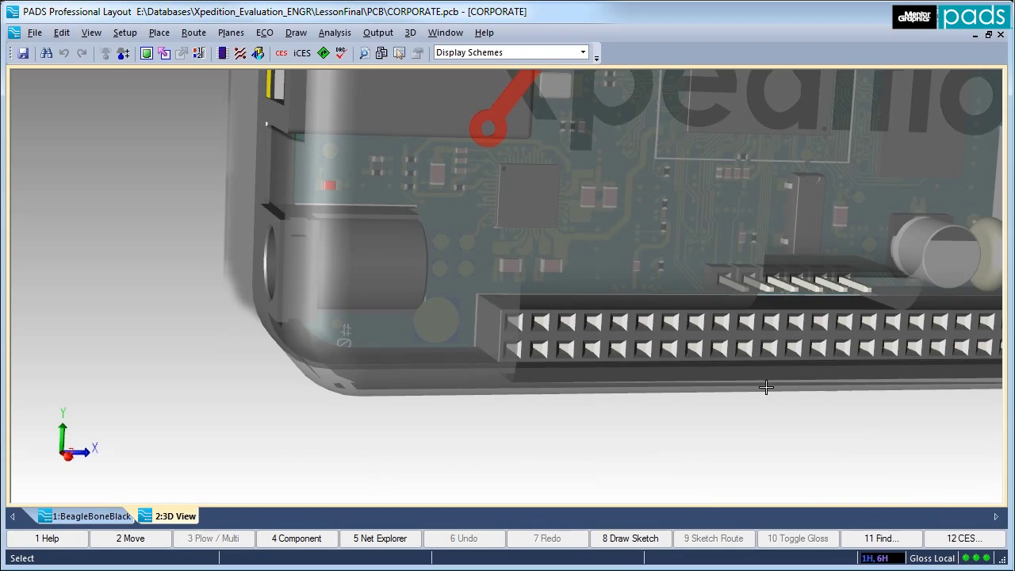
{"action": "key", "text": "Right"}
{"action": "key", "text": "Right"}
{"action": "key", "text": "Right"}
{"action": "key", "text": "Right"}
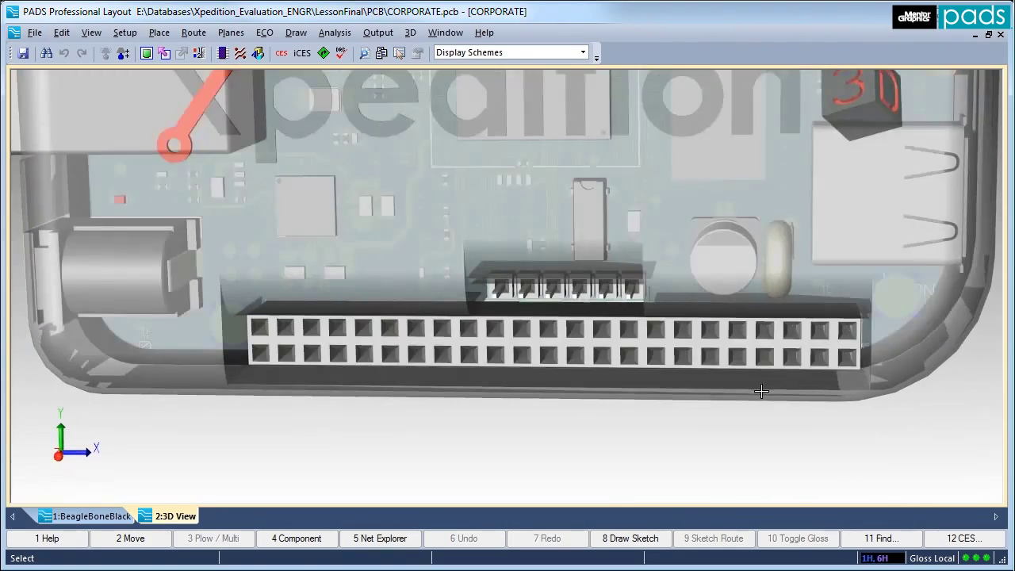
- Orbit the cased board through several angled views, then zoom back out to the enclosure
{"action": "mouse_move", "coordinate": [770, 389]}
{"action": "middle_mouse_down"}
{"action": "mouse_move", "coordinate": [714, 392]}
{"action": "mouse_move", "coordinate": [767, 391]}
{"action": "middle_mouse_up"}
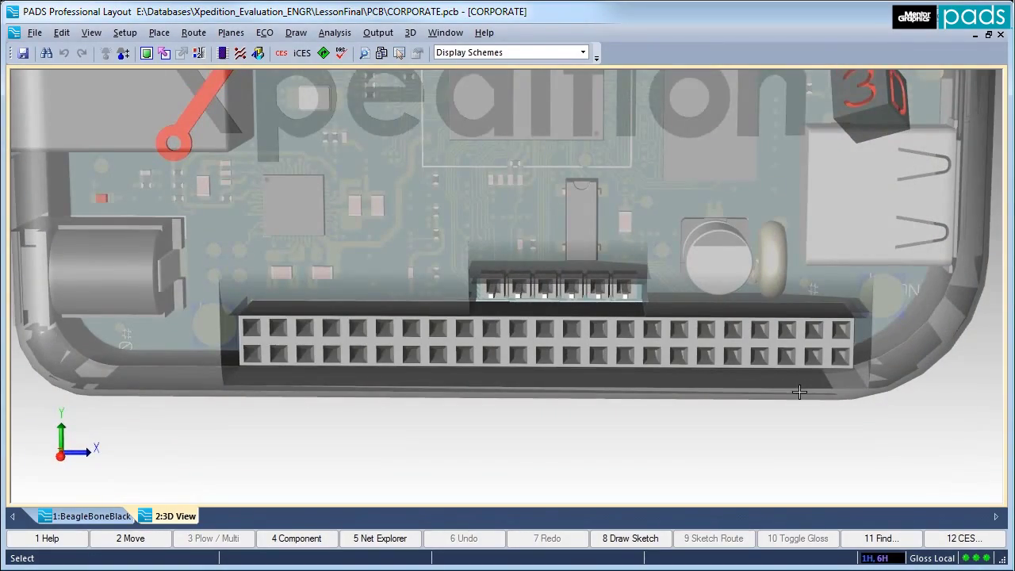
{"action": "middle_click_drag", "start_coordinate": [800, 392], "coordinate": [800, 317]}
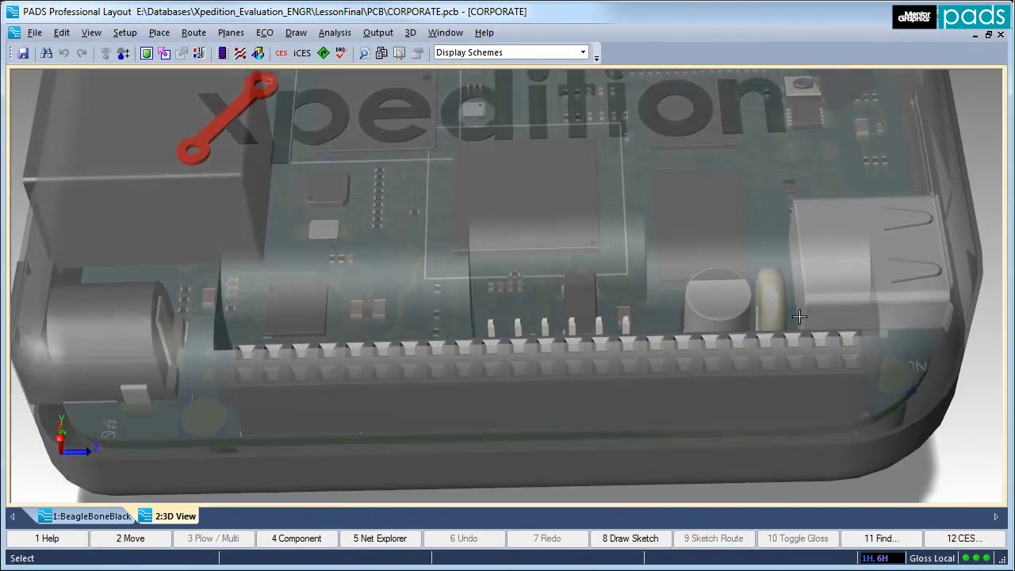
{"action": "scroll", "coordinate": [770, 290], "scroll_direction": "up", "scroll_amount": 2}
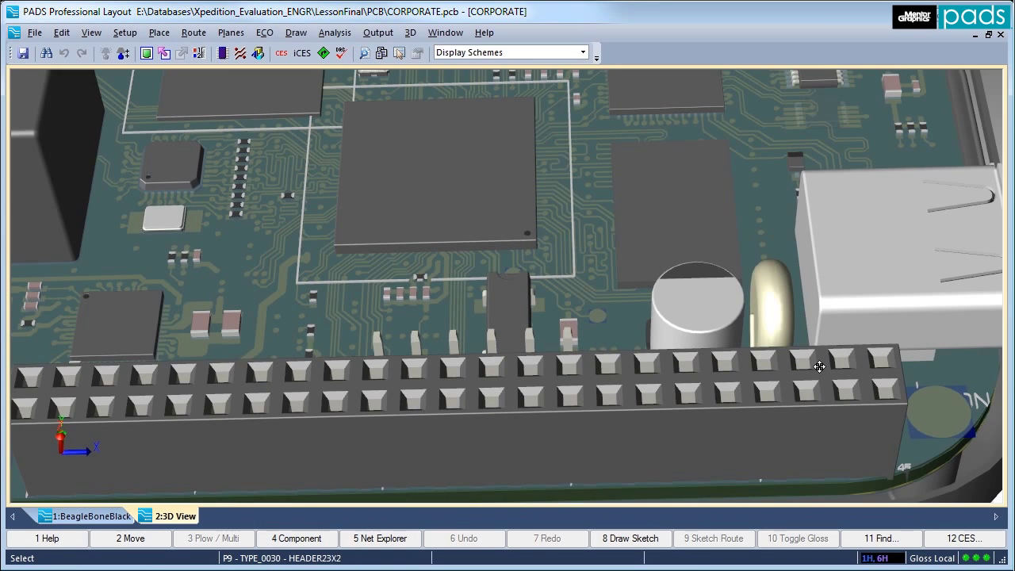
{"action": "mouse_move", "coordinate": [860, 359]}
{"action": "middle_mouse_down"}
{"action": "mouse_move", "coordinate": [868, 356]}
{"action": "mouse_move", "coordinate": [839, 359]}
{"action": "middle_mouse_up"}
{"action": "scroll", "coordinate": [839, 360], "scroll_direction": "down", "scroll_amount": 5}
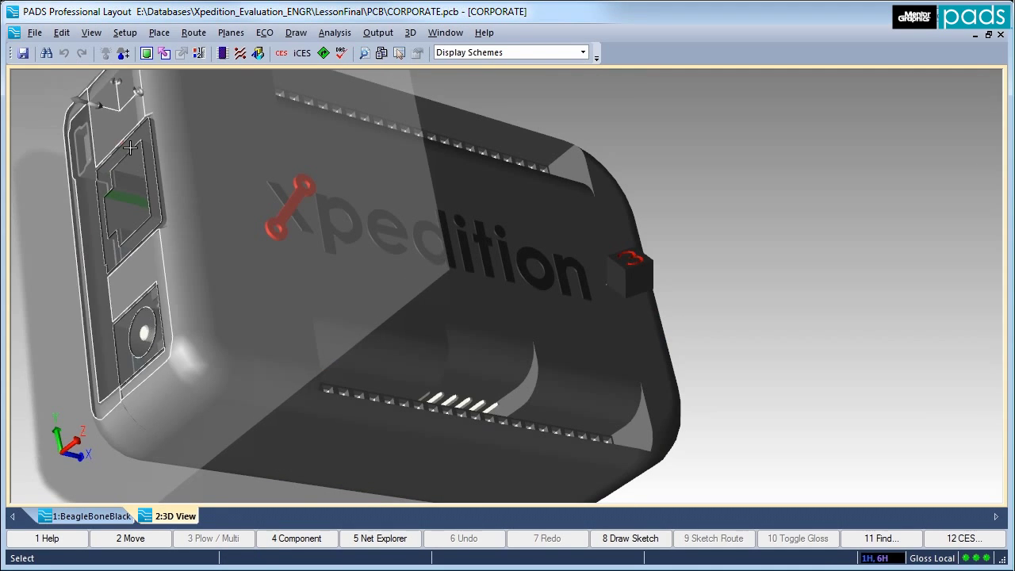